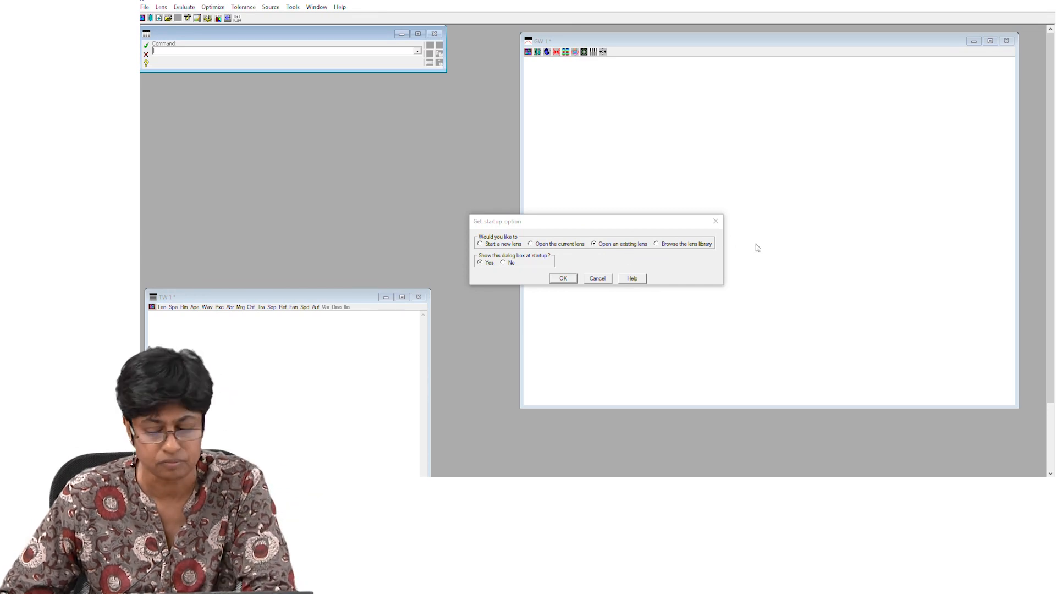
Browse the lens library and load the Demo Triplet 50mm f/4 20deg lens
click(656, 244)
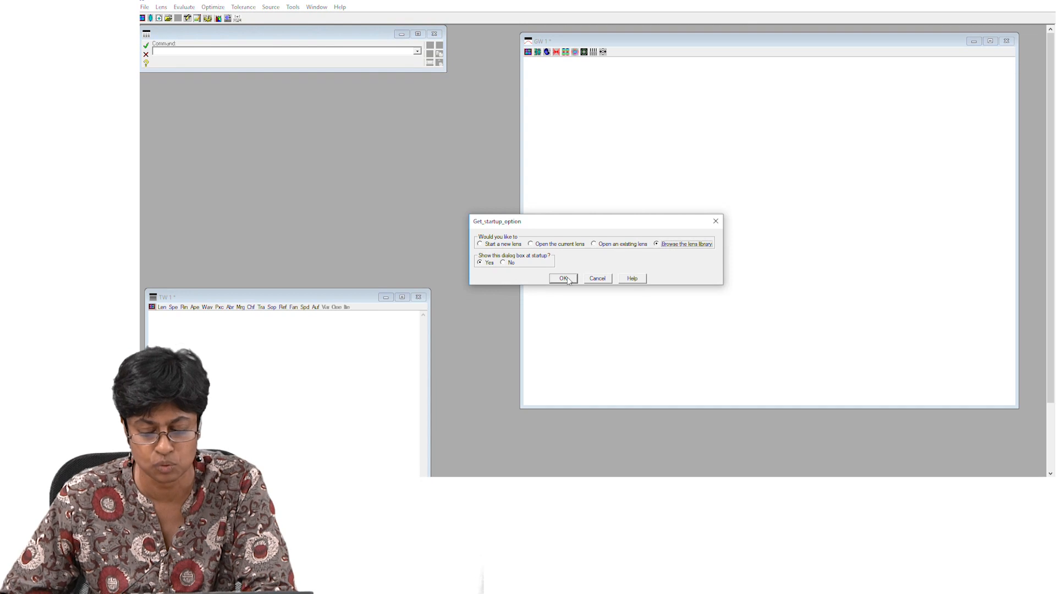
click(567, 277)
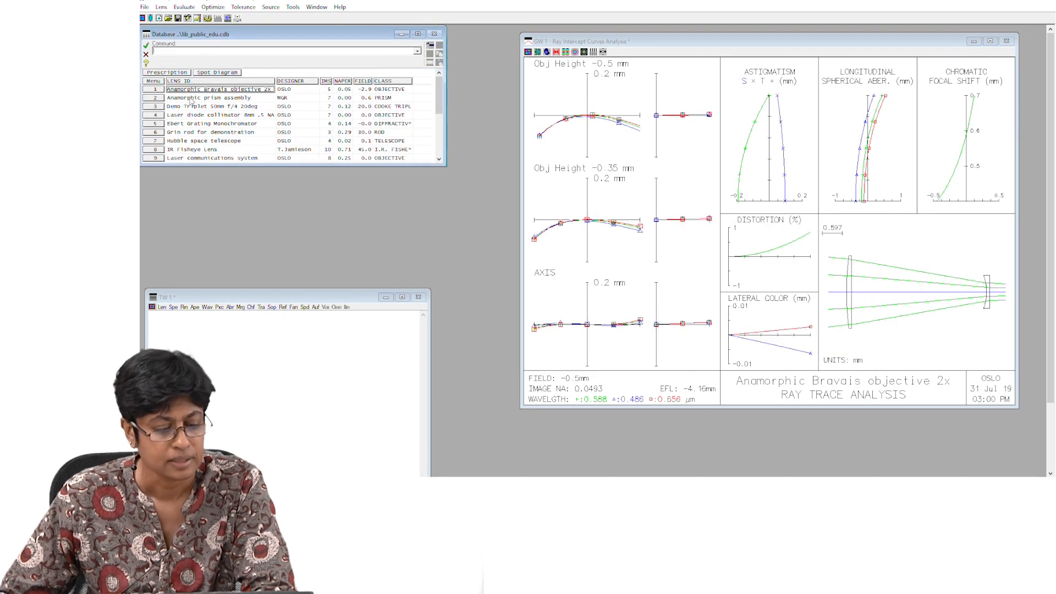
drag(438, 105, 426, 87)
double_click(170, 106)
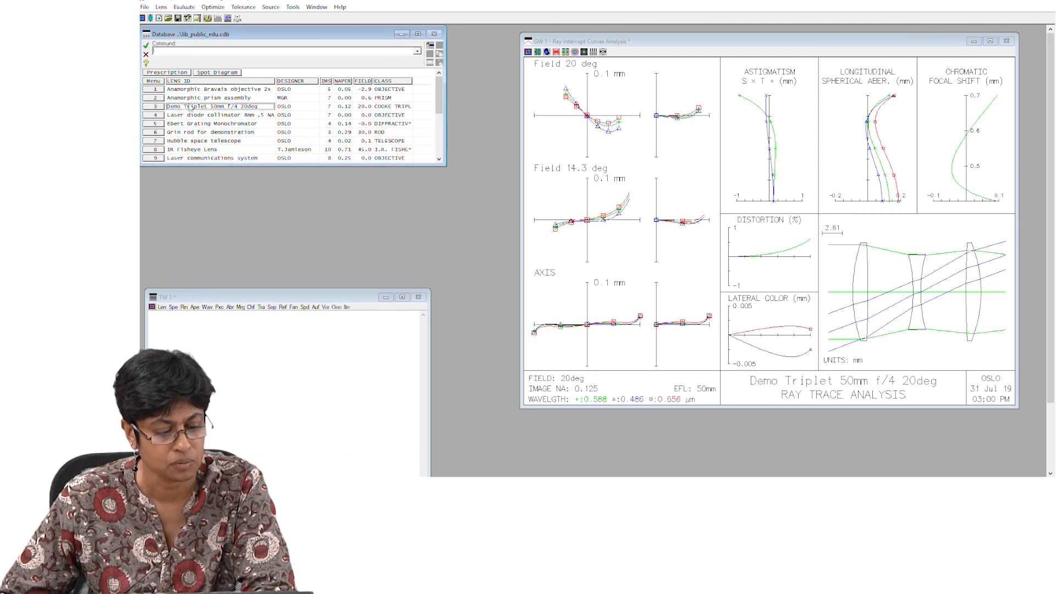
click(147, 46)
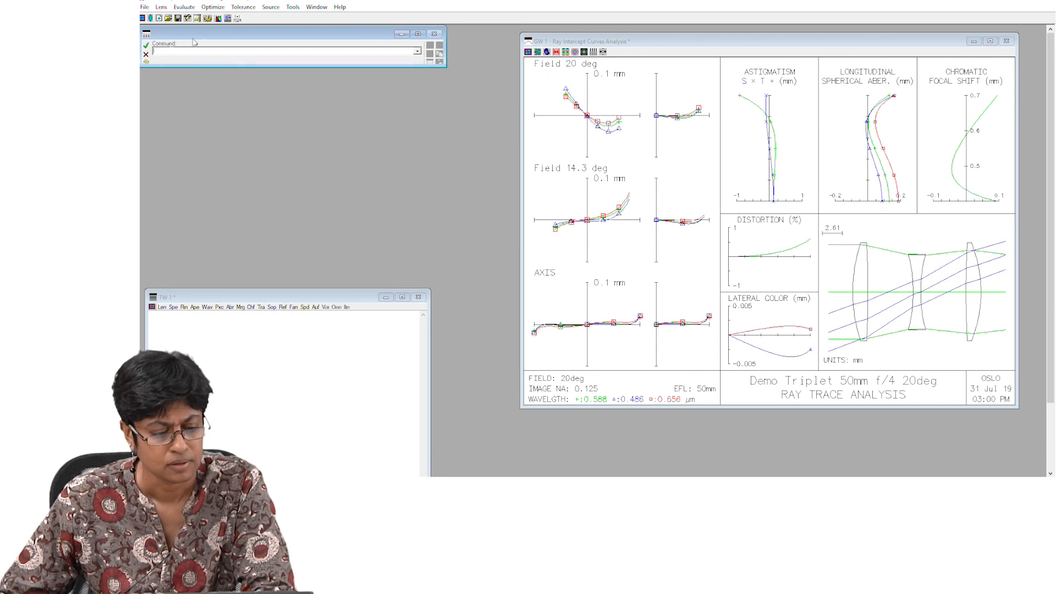
Open the surface data with the automatic lens drawing, and enlarge the spreadsheet below the last surface row
click(151, 18)
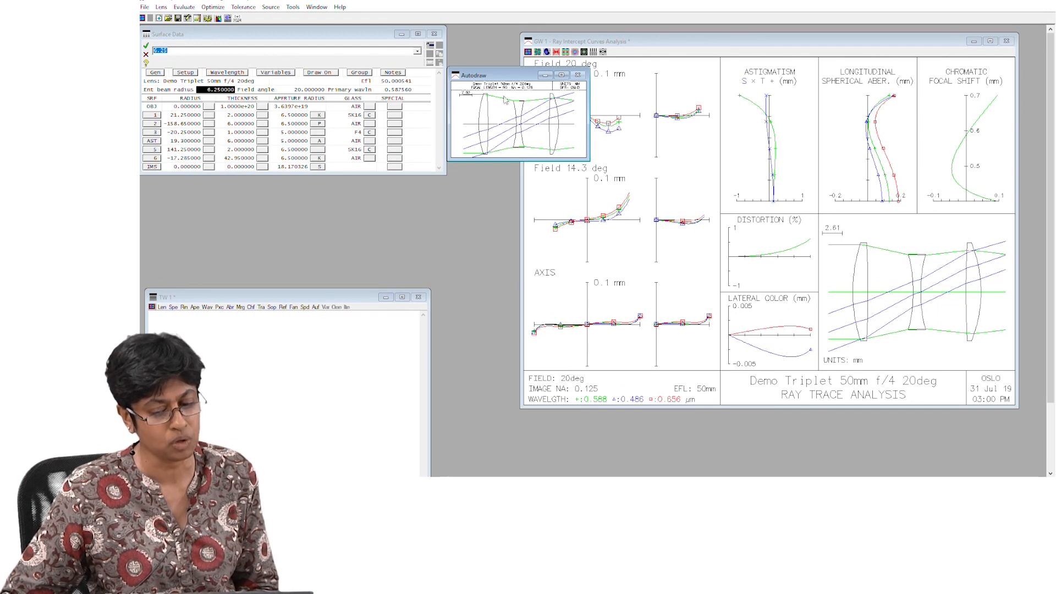
click(318, 74)
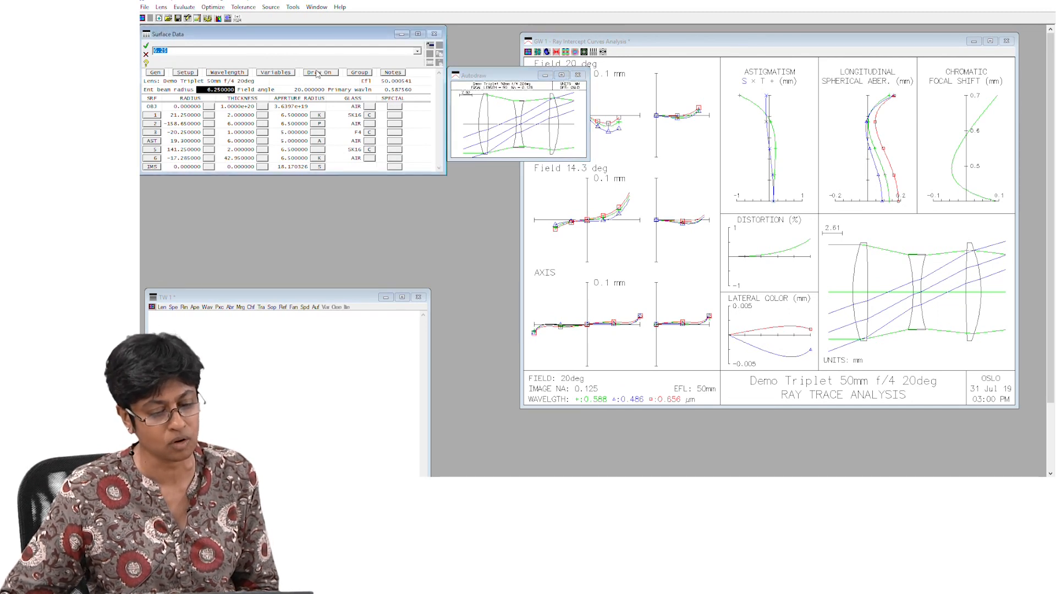
click(316, 73)
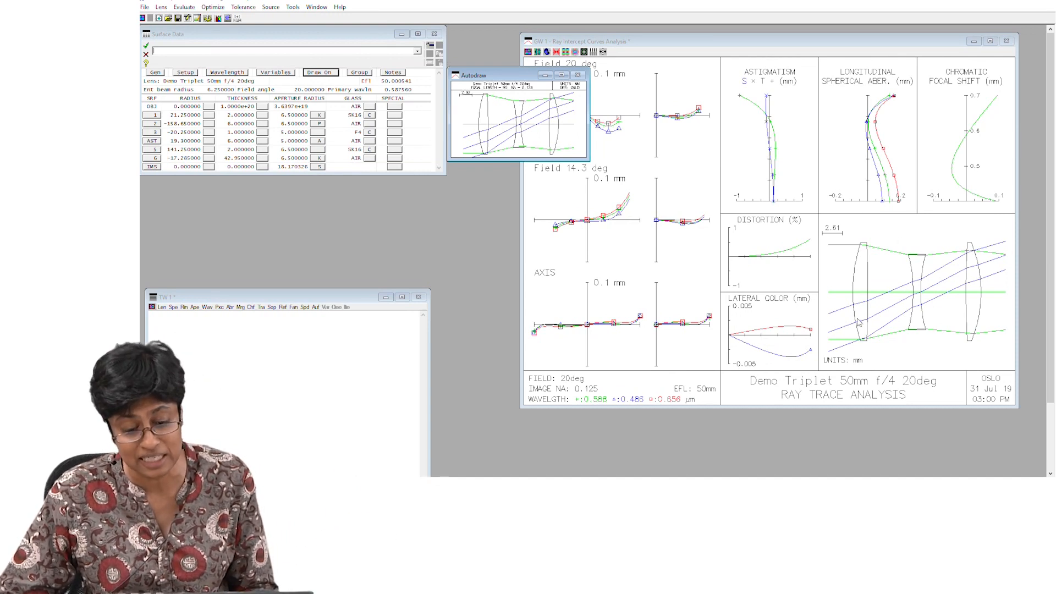
drag(871, 247, 876, 336)
double_click(854, 286)
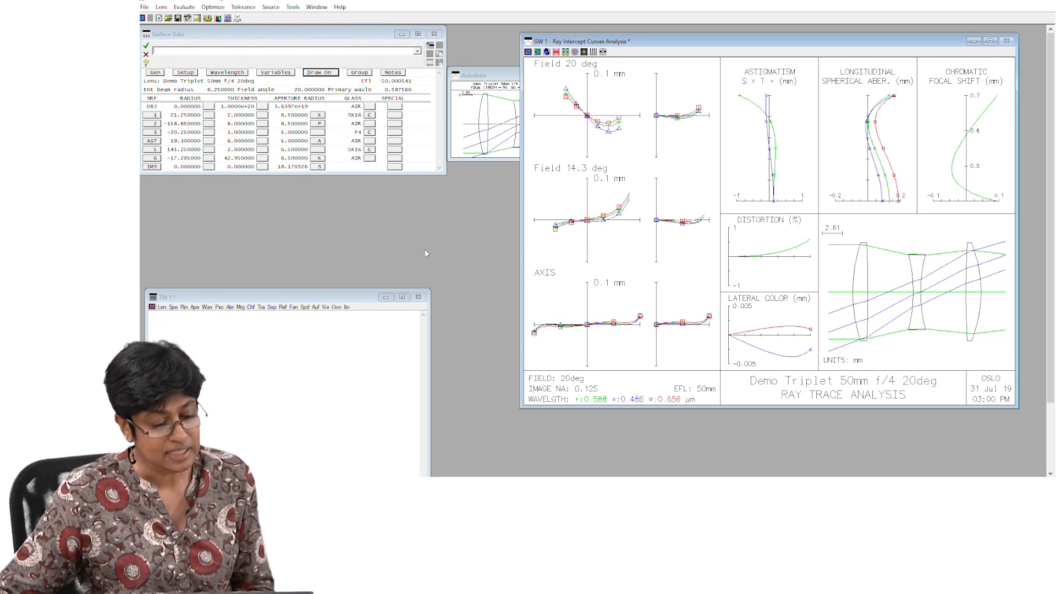
drag(442, 171, 443, 212)
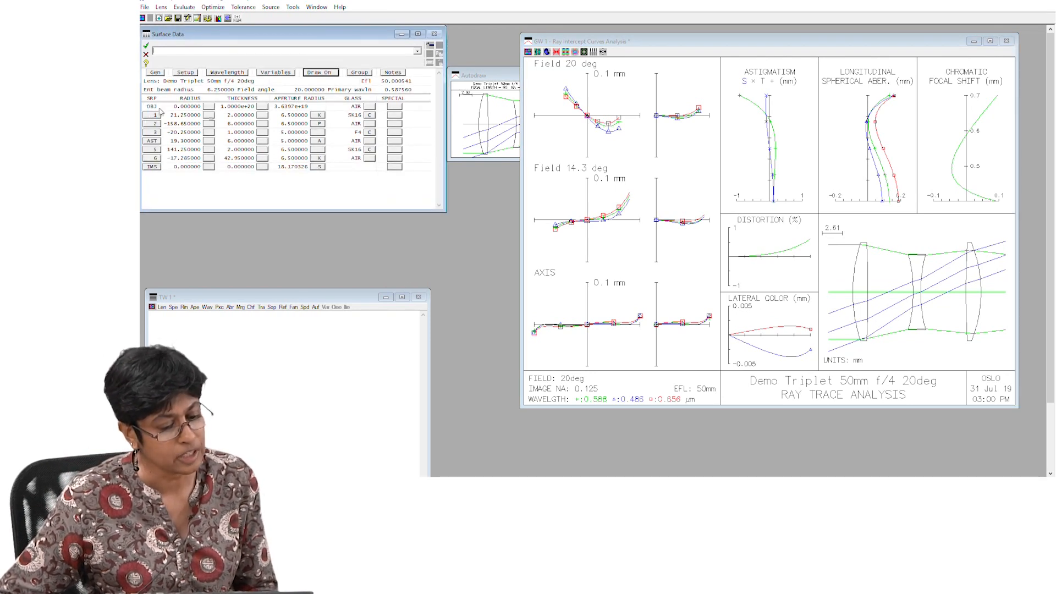
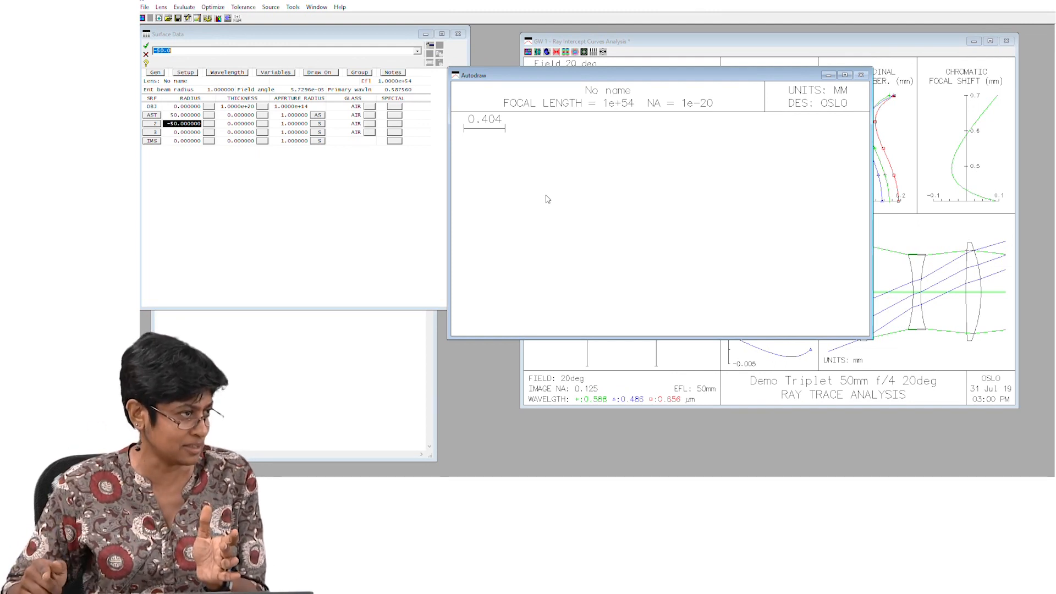
click(369, 115)
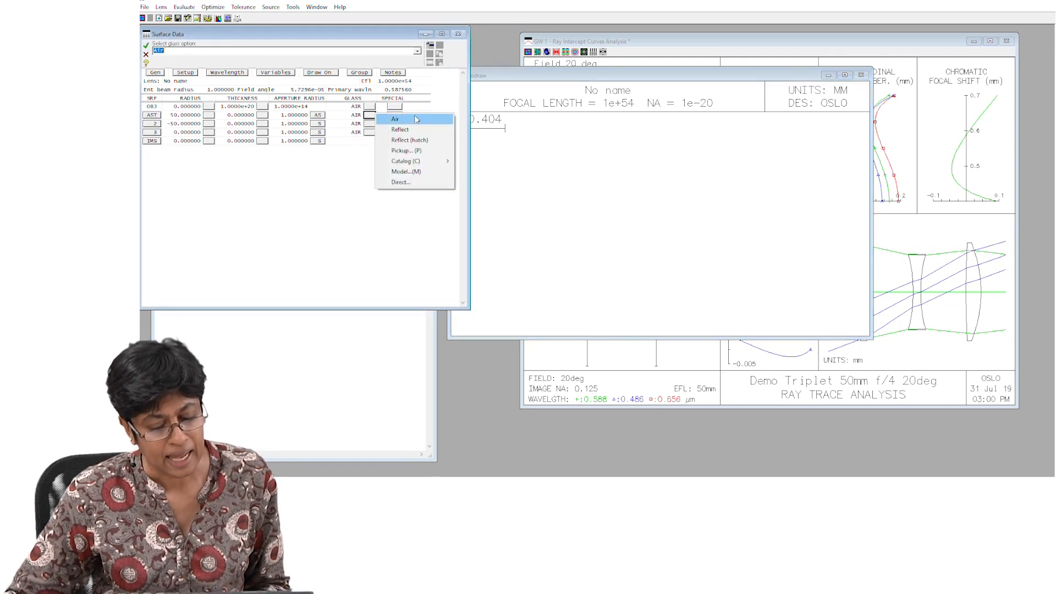
mouse_move(434, 162)
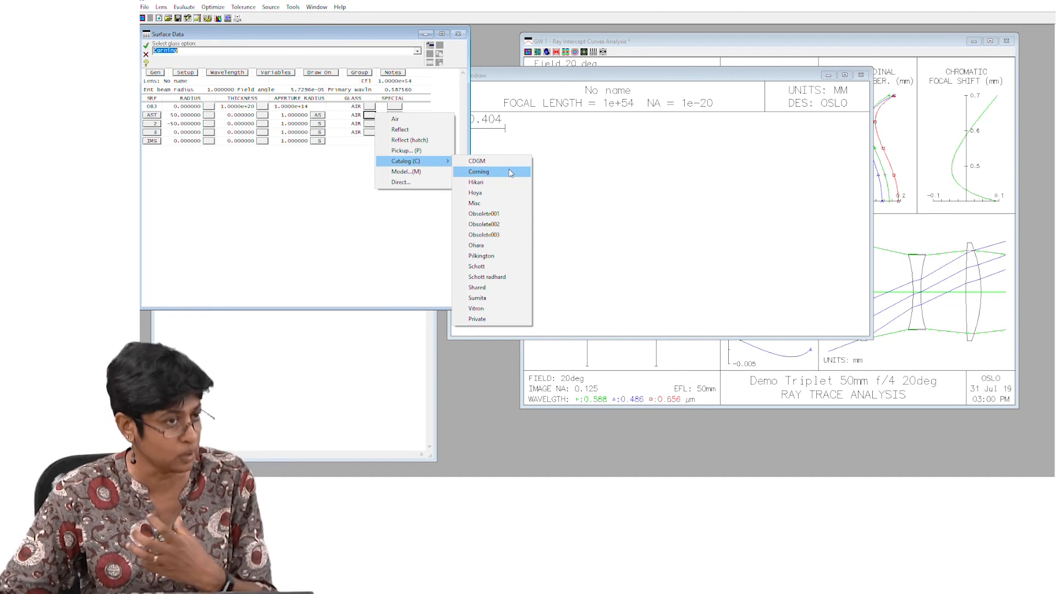
click(352, 118)
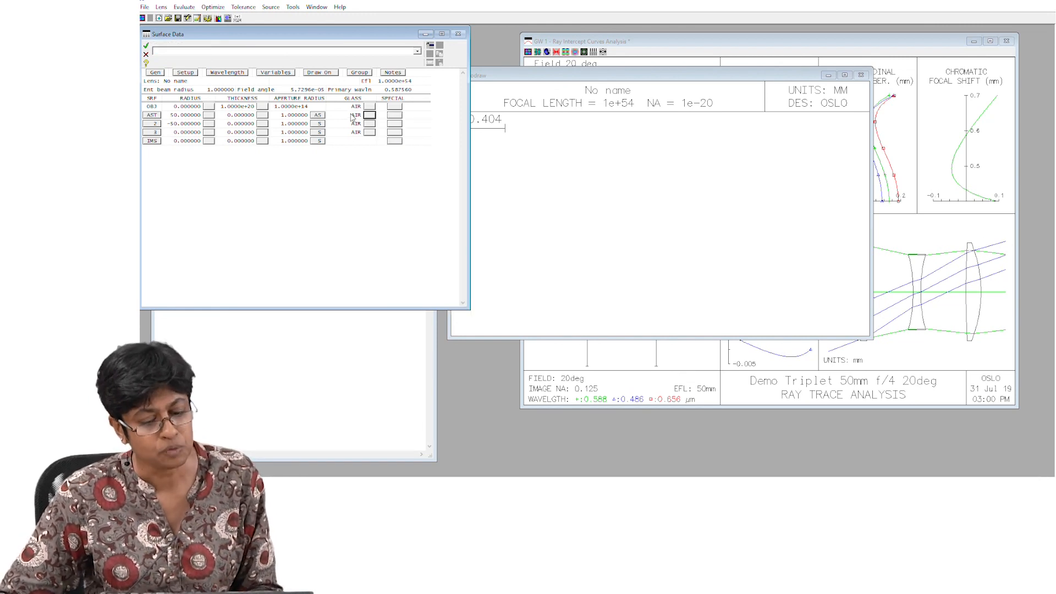
Set the aperture stop surface's glass to BK7 and its thickness to 2 mm
click(353, 117)
text(b)
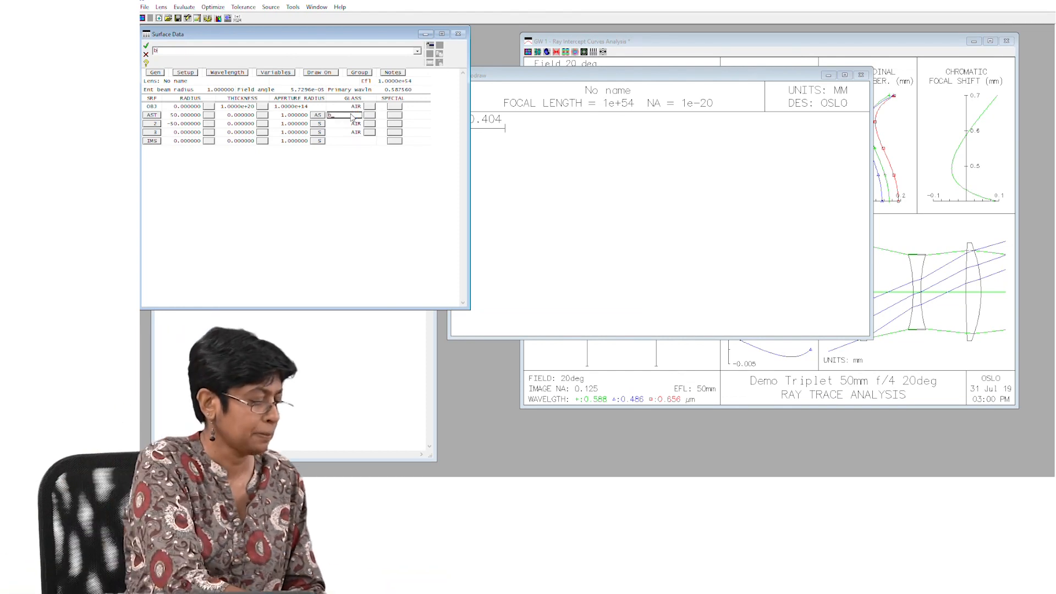
text(k7)
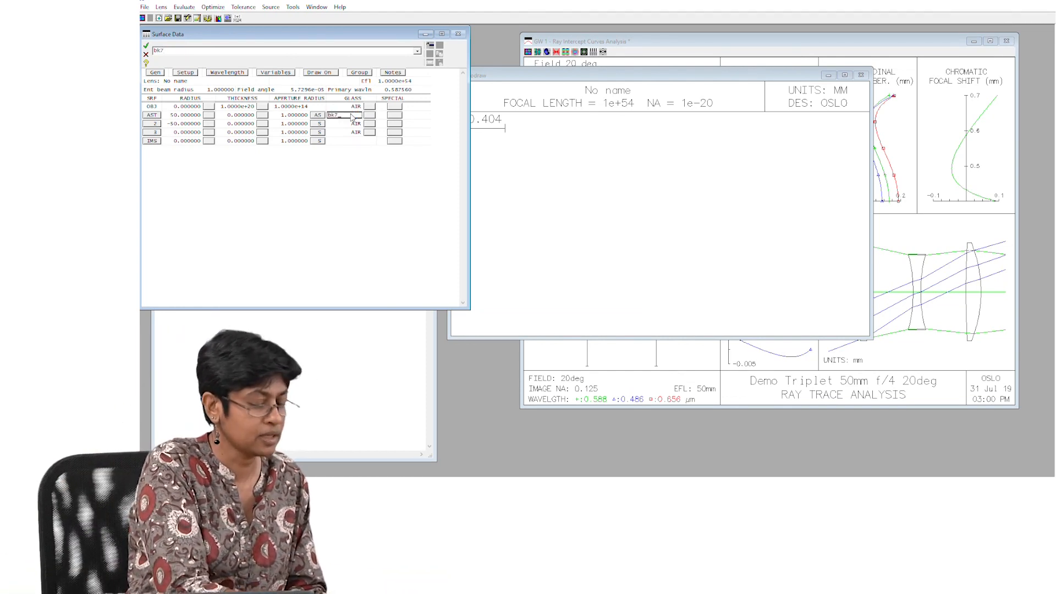
key(Return)
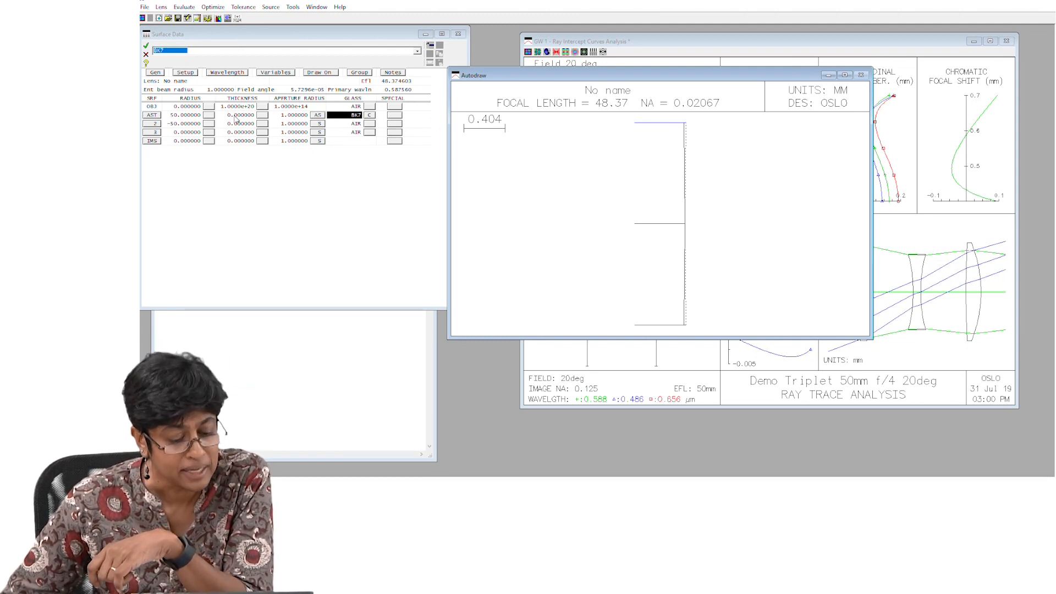
click(236, 116)
text(2)
key(Return)
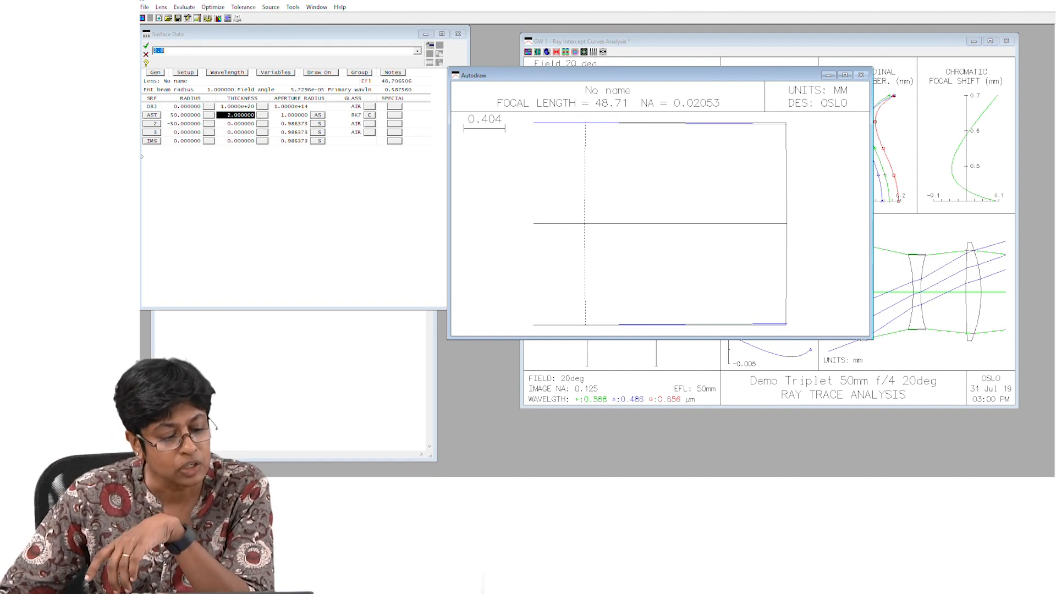
Set the image surface's appearance in lens drawings to Drawn in its surface control data
click(397, 141)
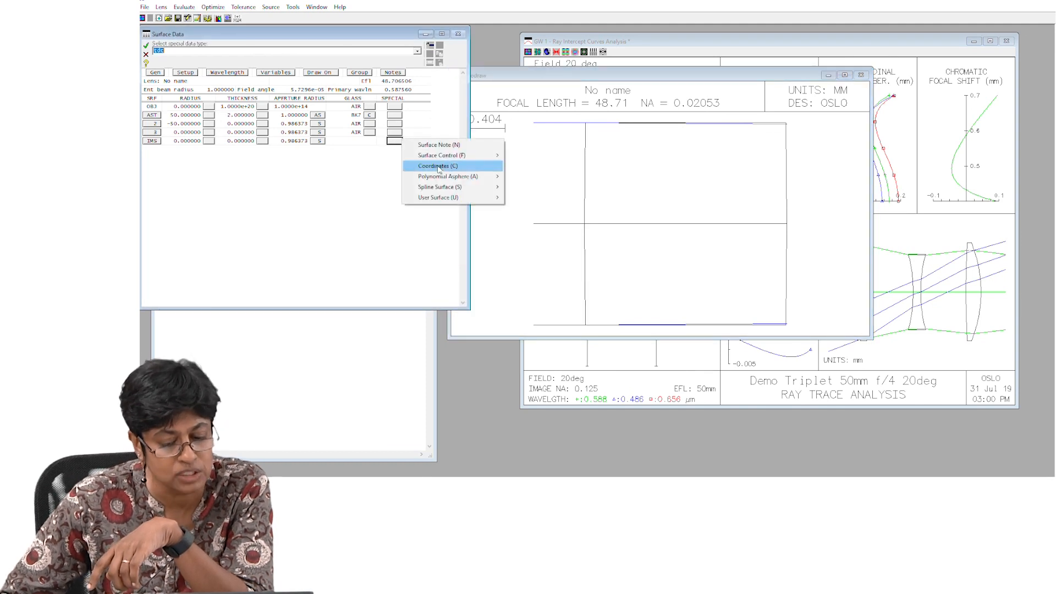
mouse_move(445, 154)
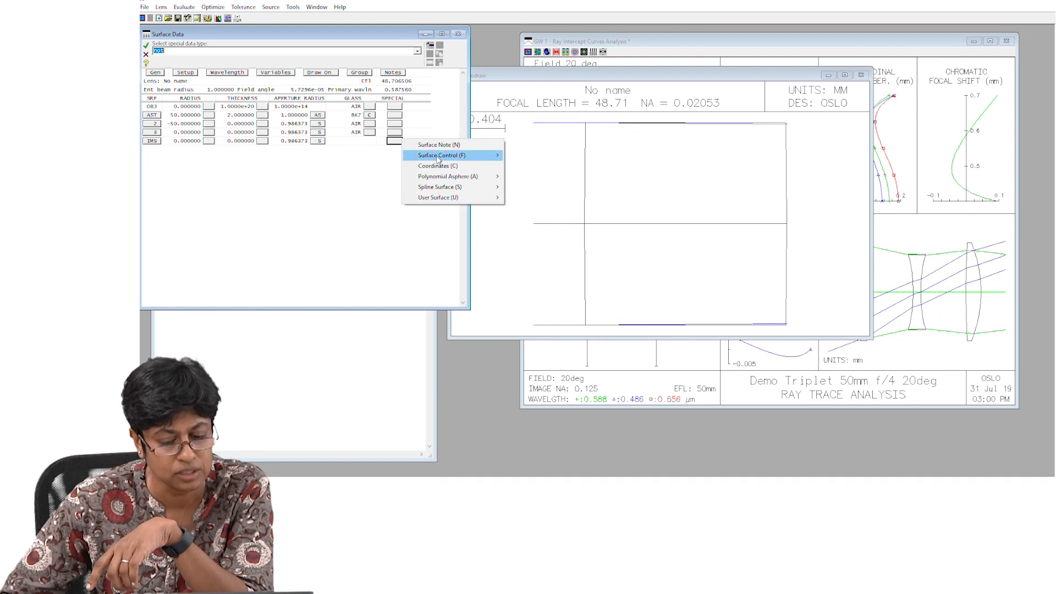
click(527, 155)
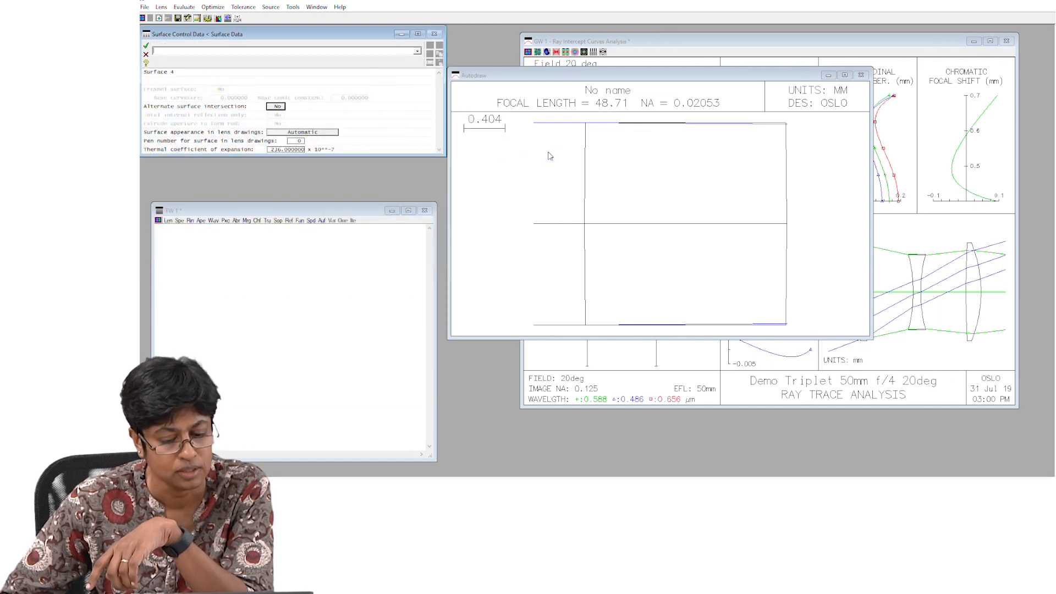
click(340, 133)
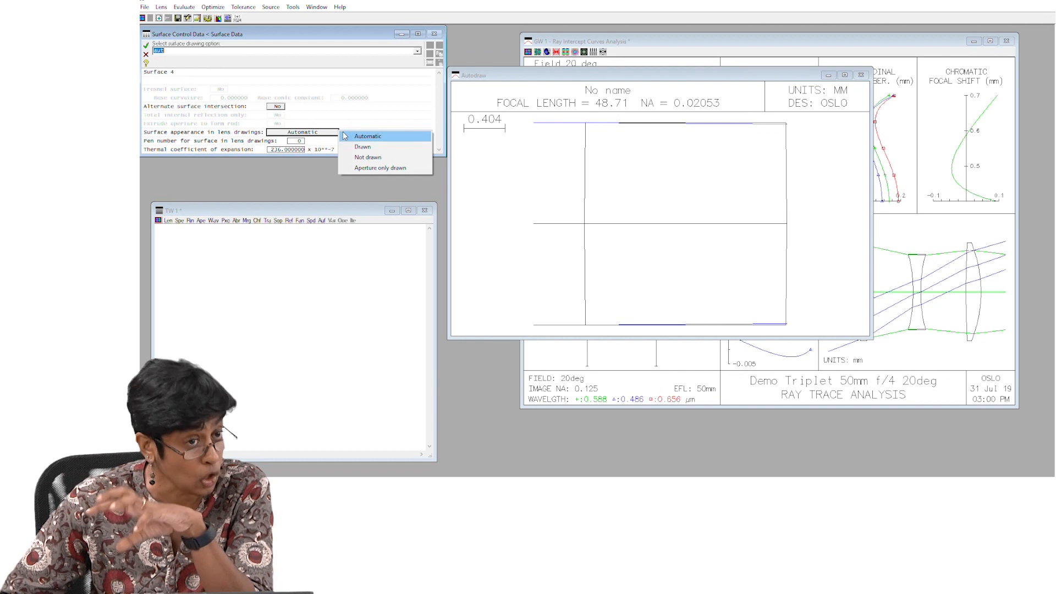
click(385, 146)
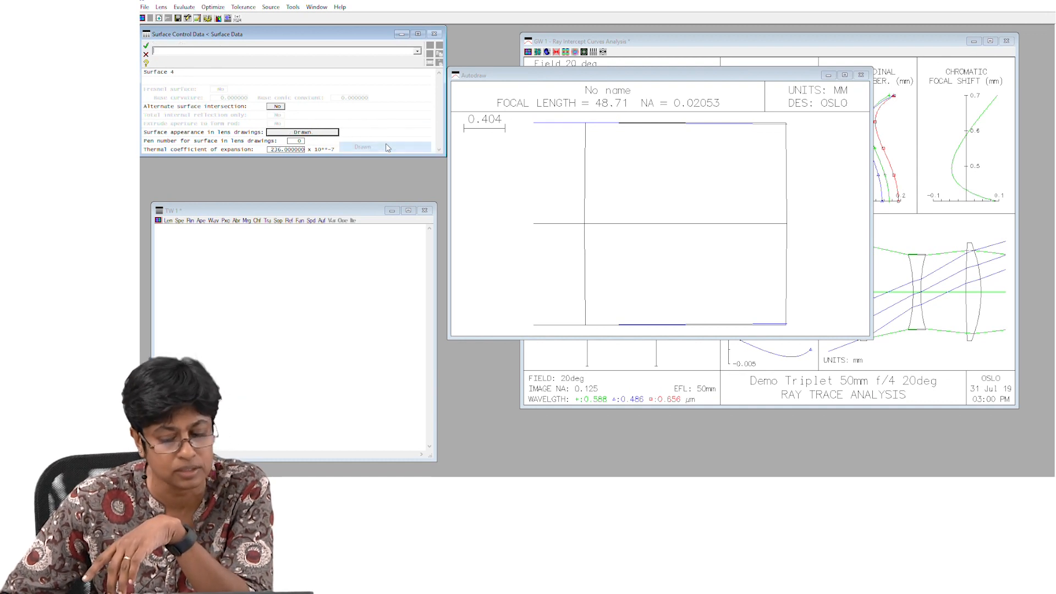
click(147, 45)
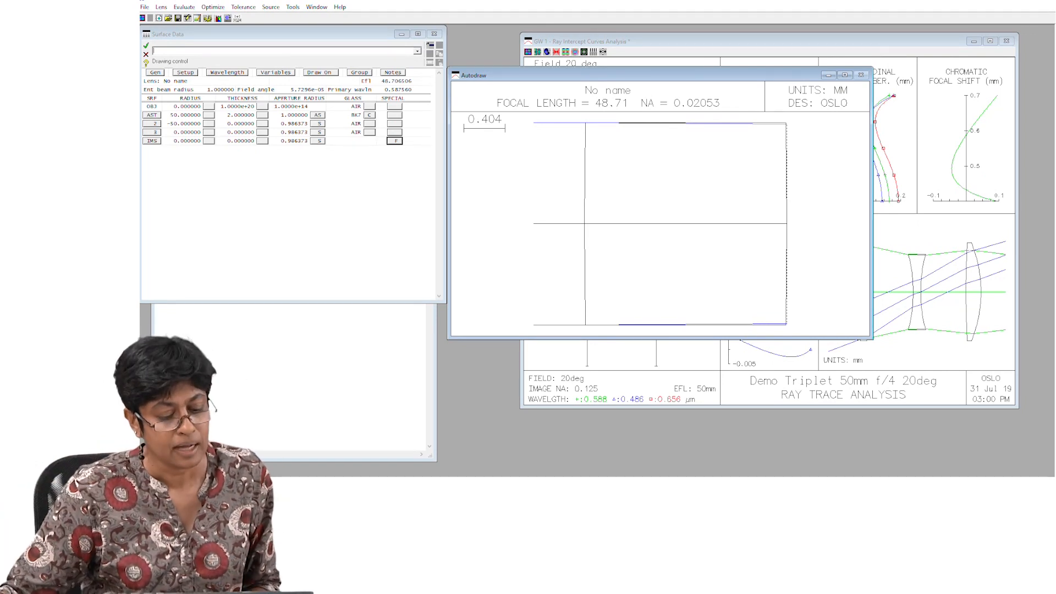
Apply an axial ray height solve of 0 to the thickness of surface 2
click(262, 124)
mouse_move(291, 138)
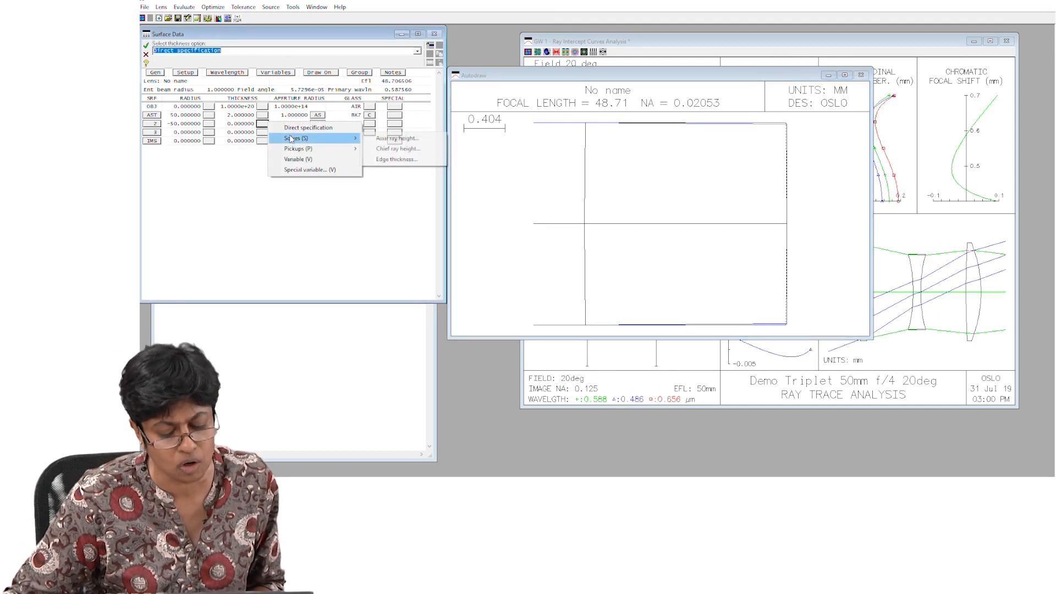
click(397, 138)
click(307, 179)
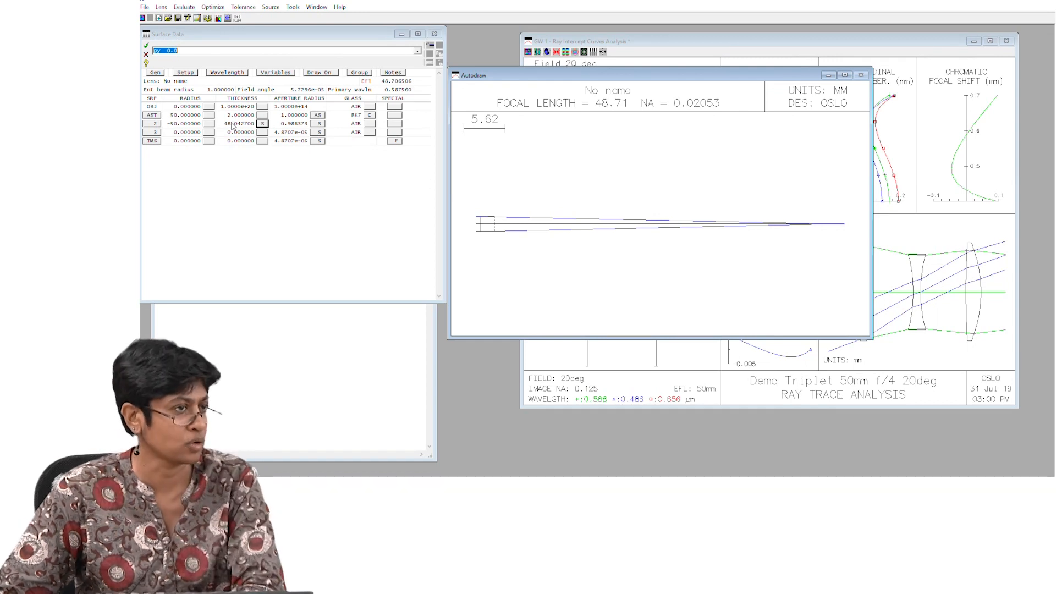
Delete surface 3 from the surface data
click(154, 132)
right_click(154, 133)
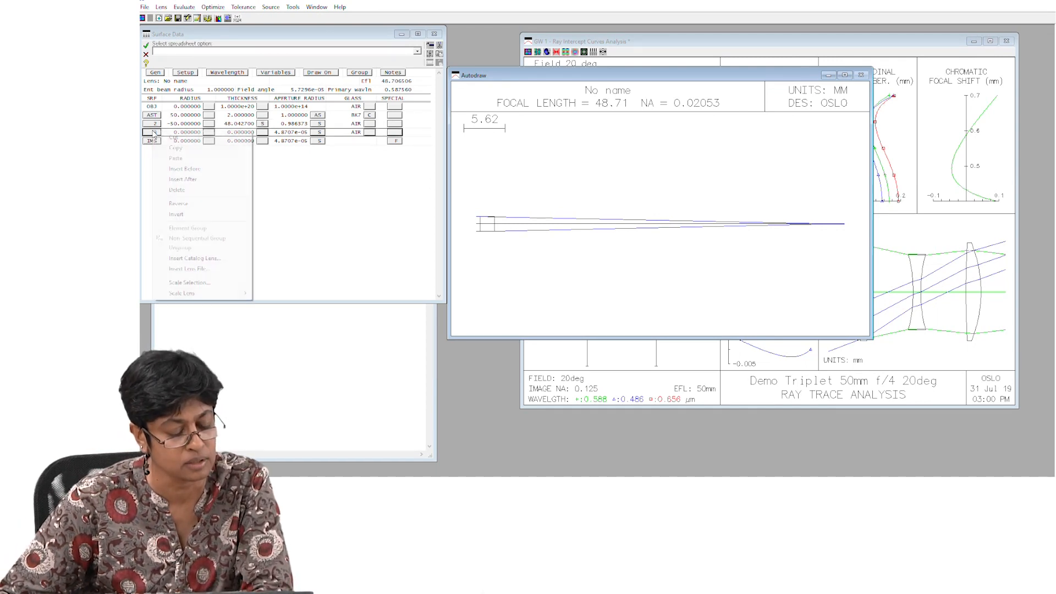
click(188, 191)
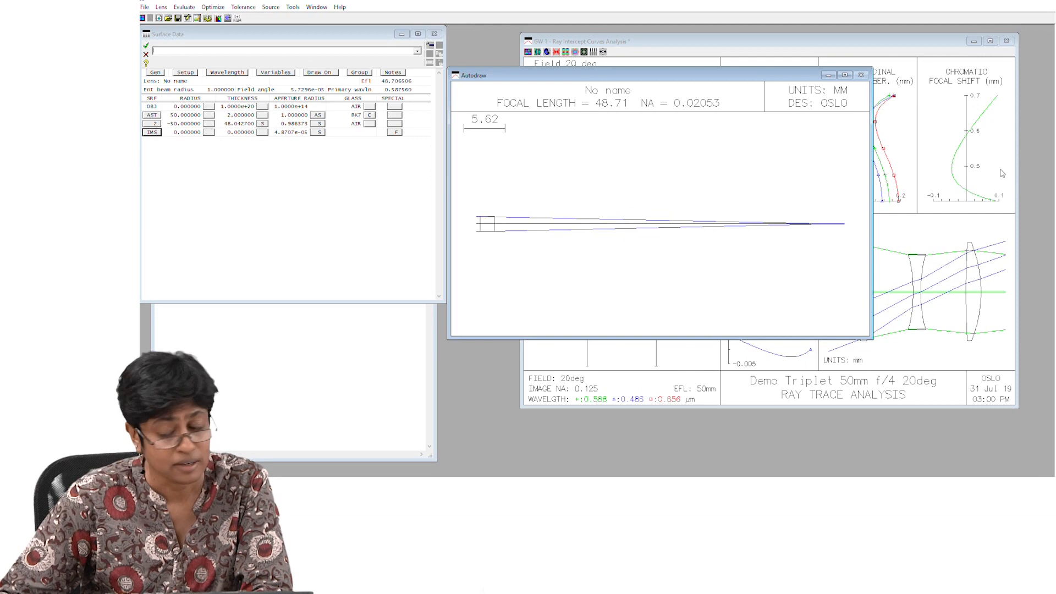
Clear the old triplet plots from graphics window 1 and plot the ray trace analysis for the current lens
click(939, 224)
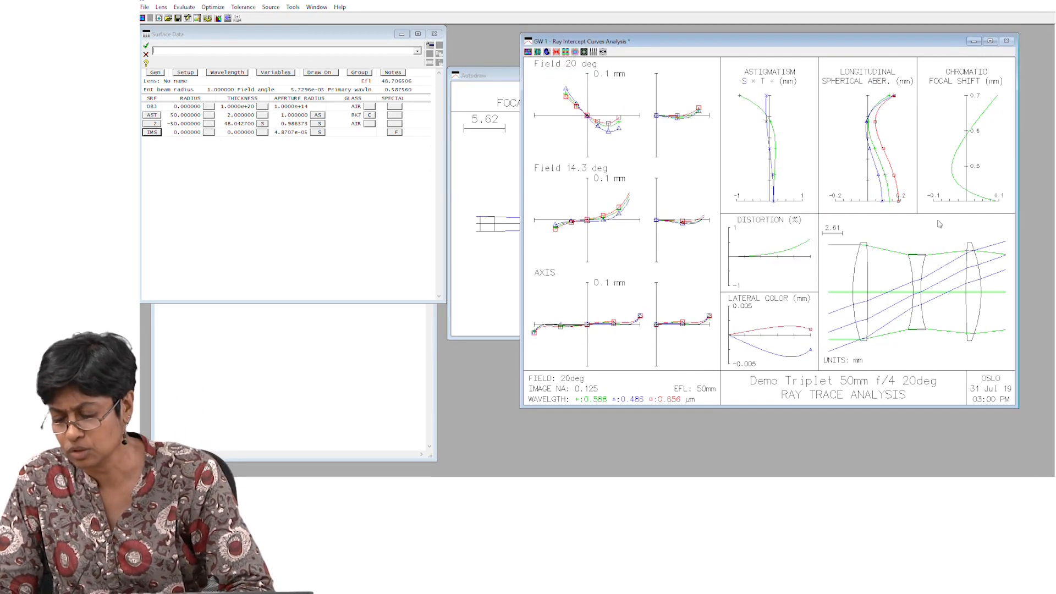
right_click(933, 230)
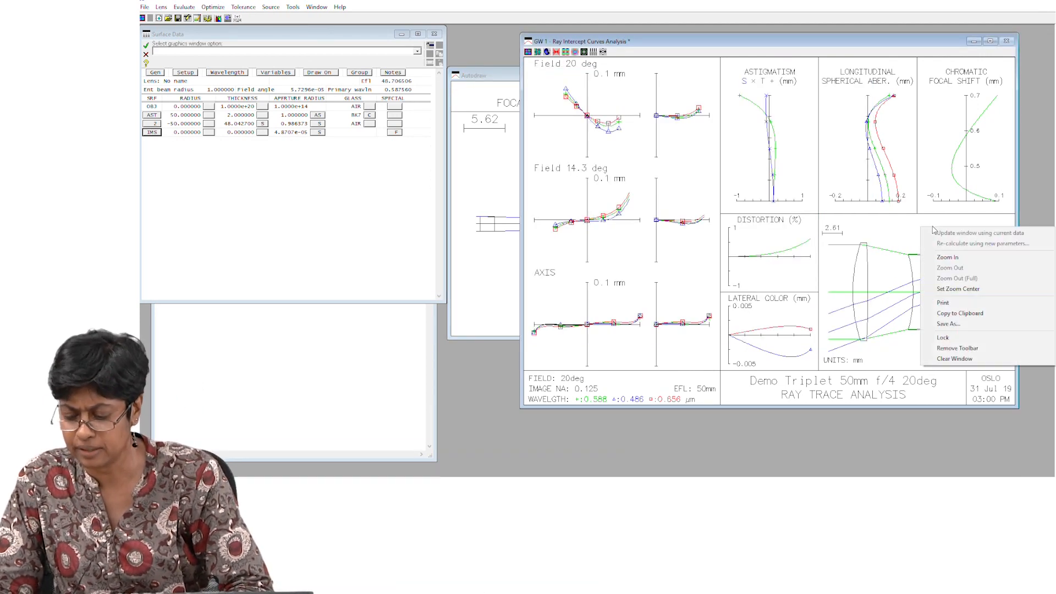
click(975, 359)
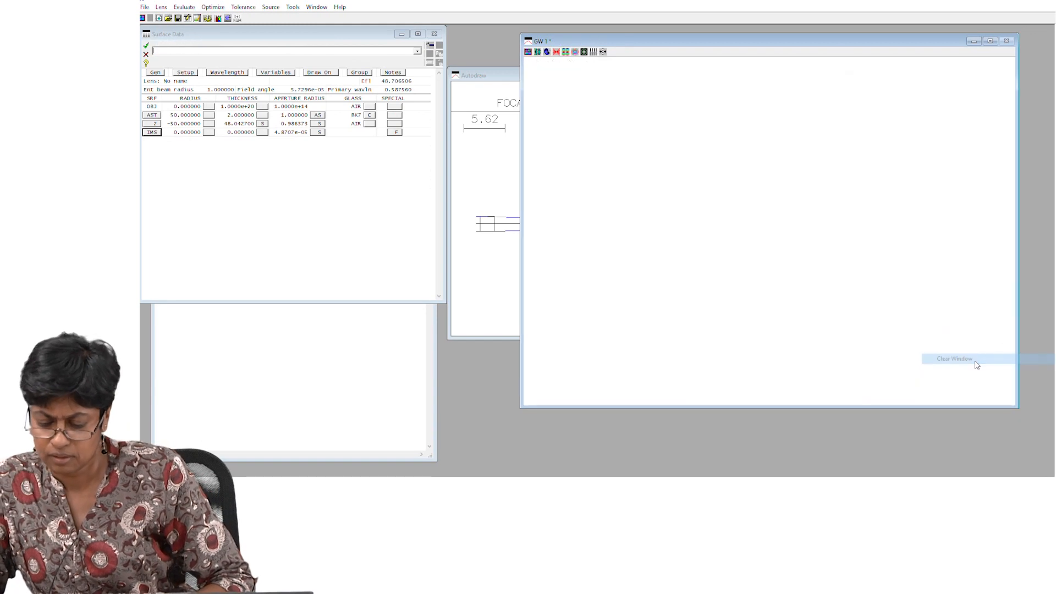
click(557, 52)
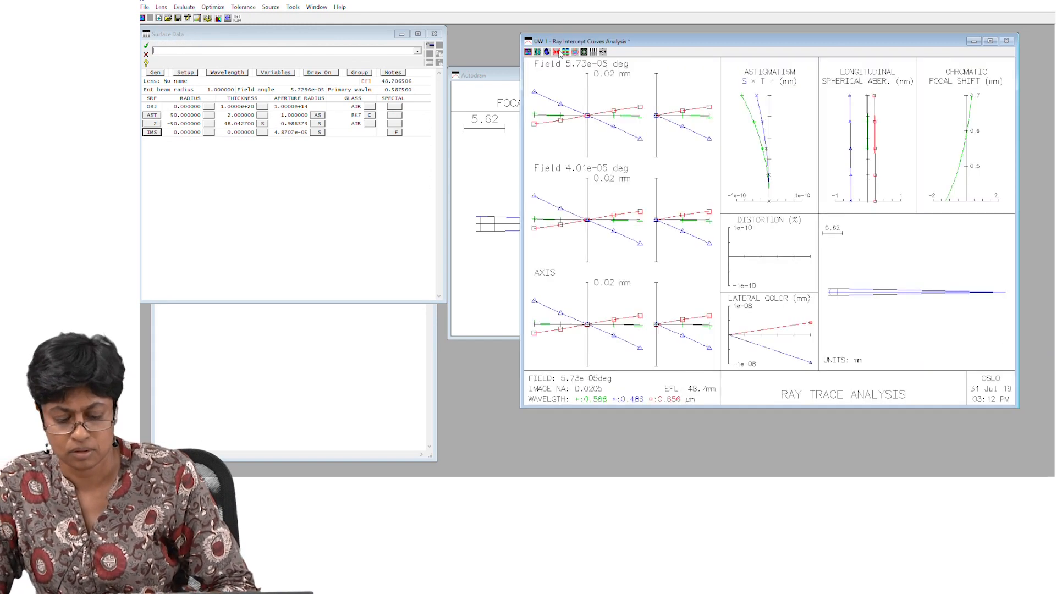
Bring the lens drawing to the front and inspect the object surface's thickness in the surface data
click(474, 279)
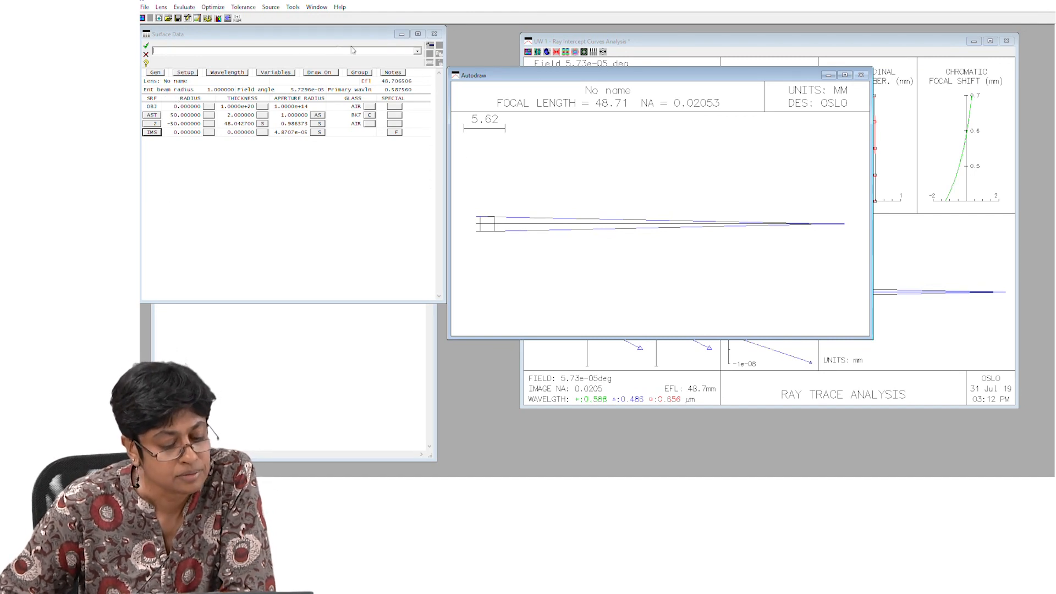
click(240, 107)
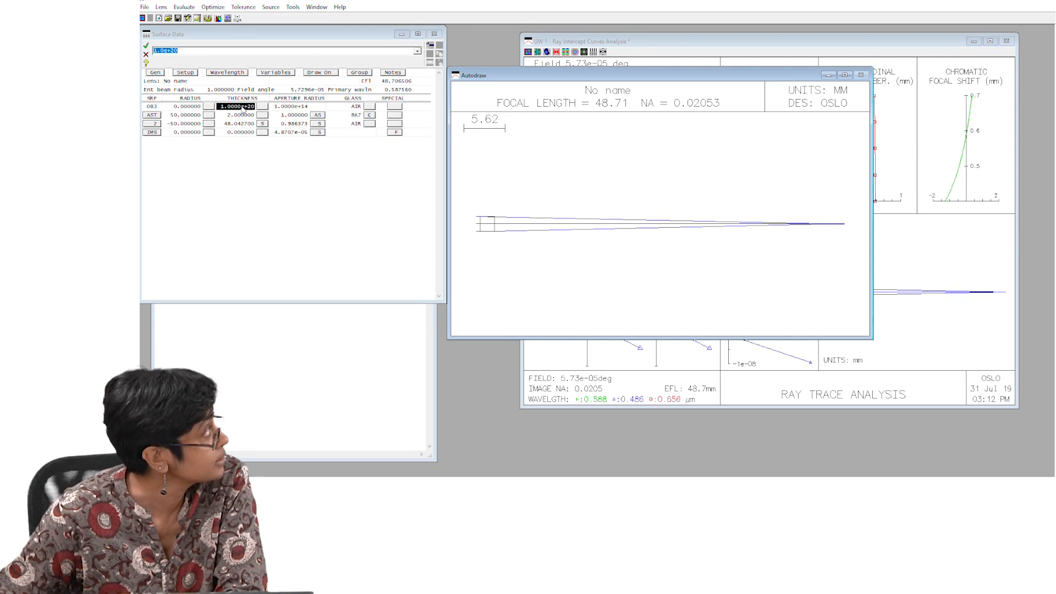
click(239, 107)
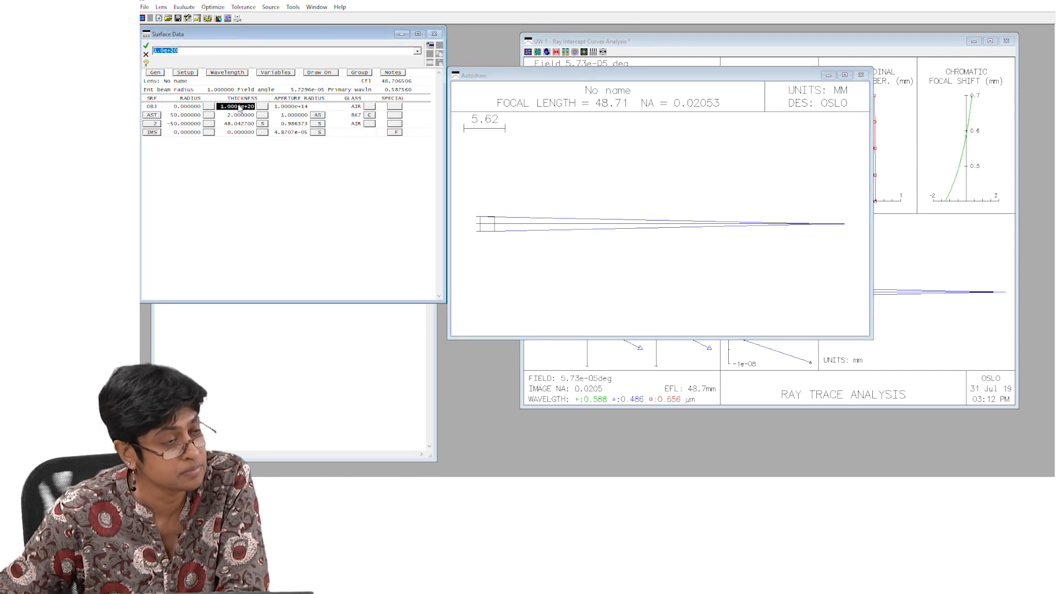
Open the lens's general conditions and examine the available lens unit options
click(156, 72)
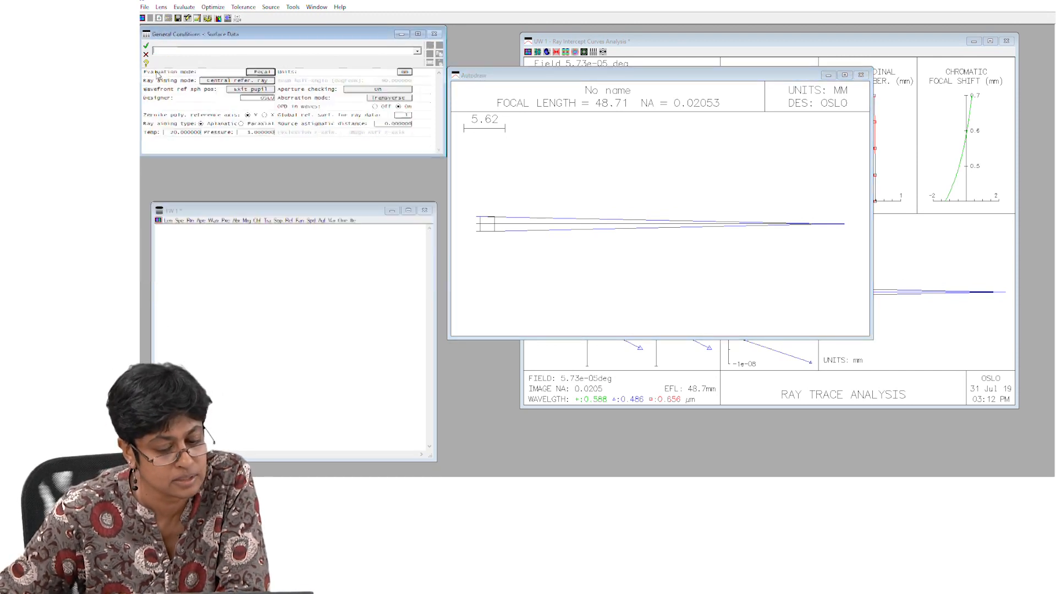
click(146, 46)
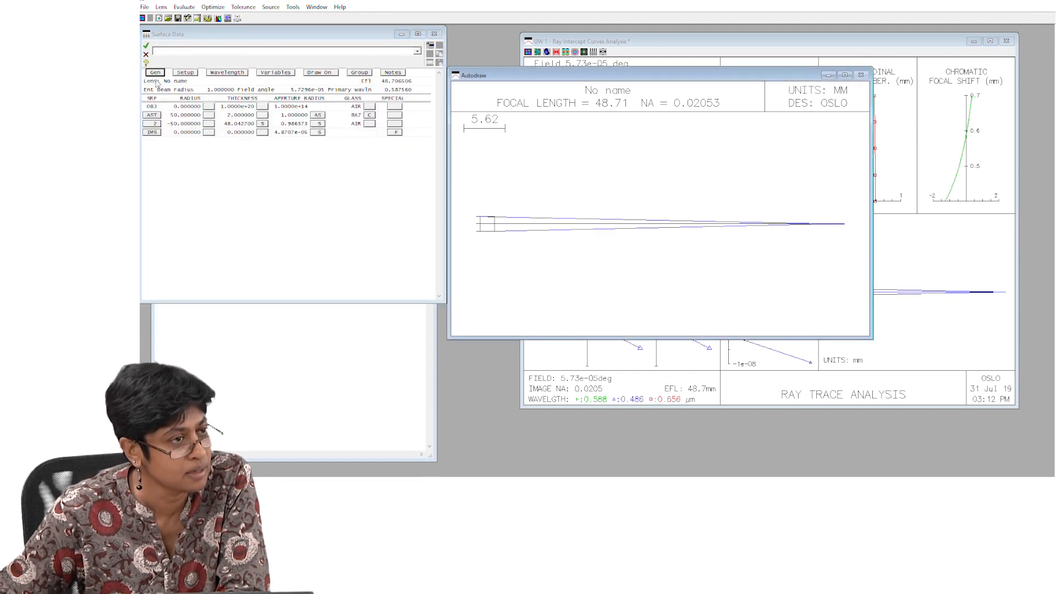
click(155, 73)
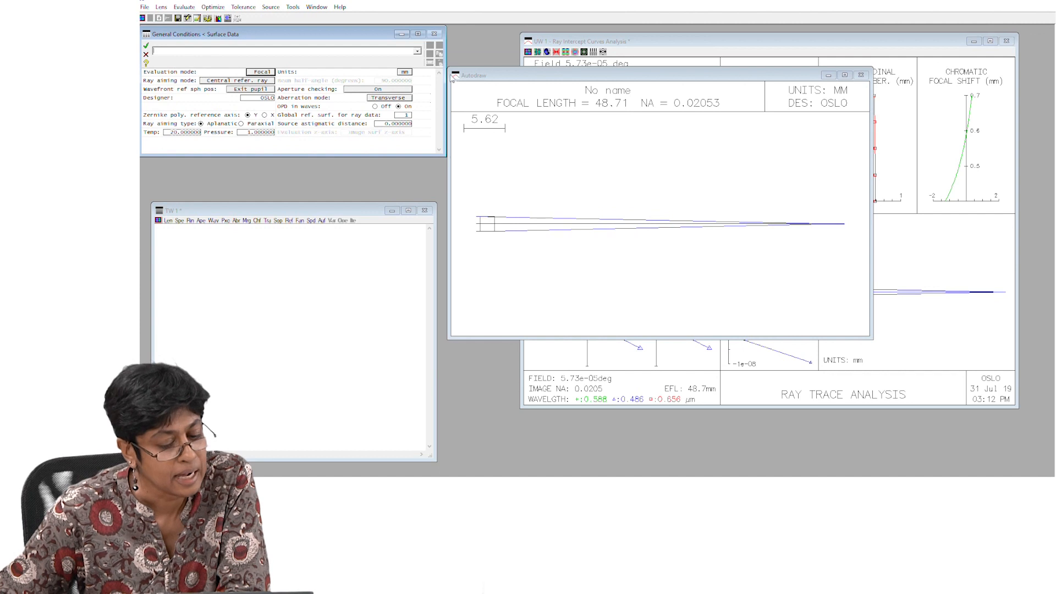
click(405, 73)
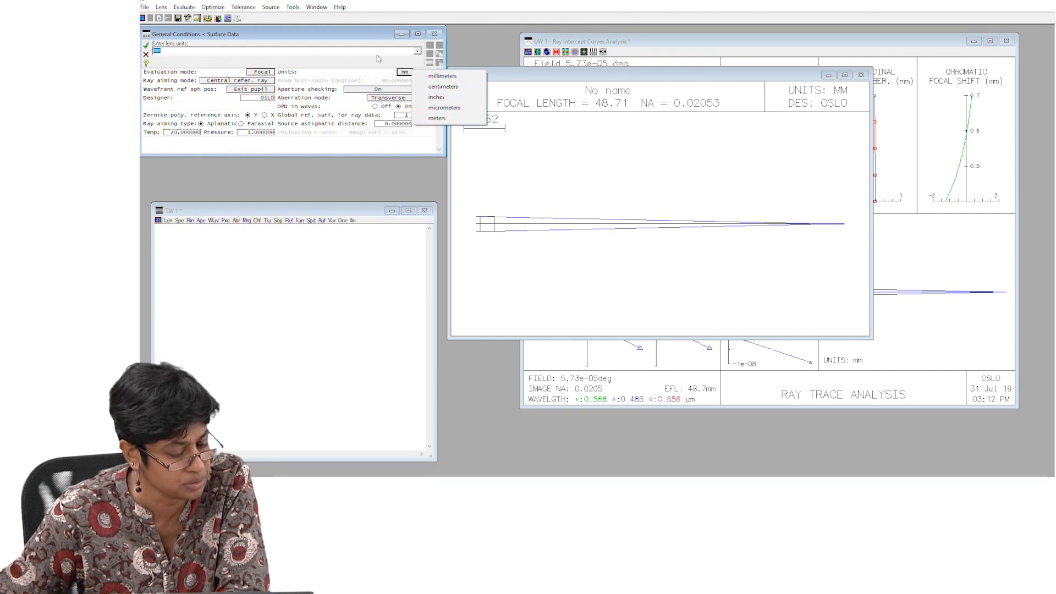
click(403, 72)
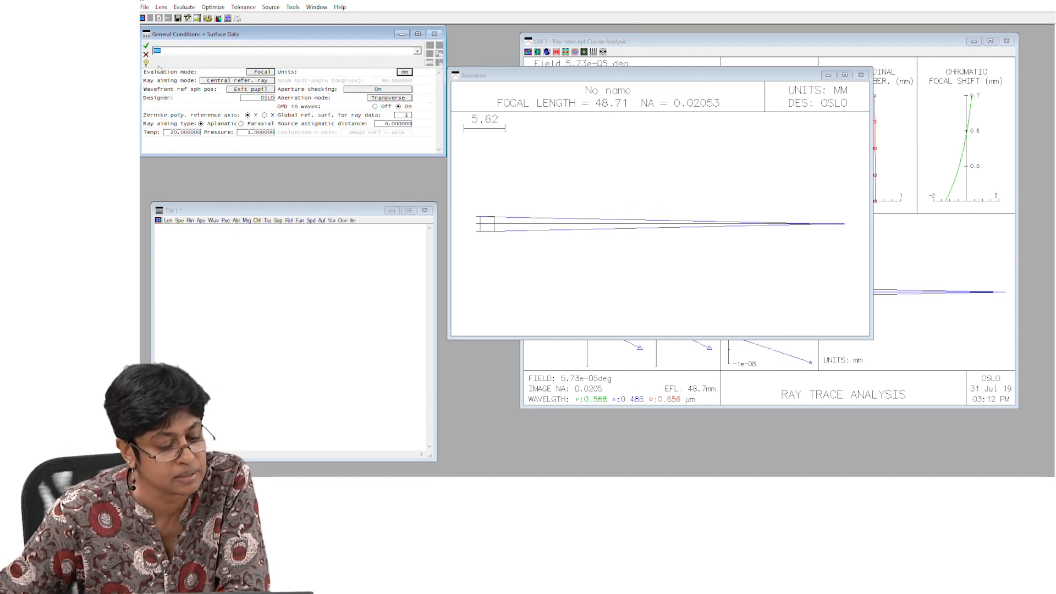
Try the Afocal evaluation mode, restore Focal, and close the general conditions
click(267, 72)
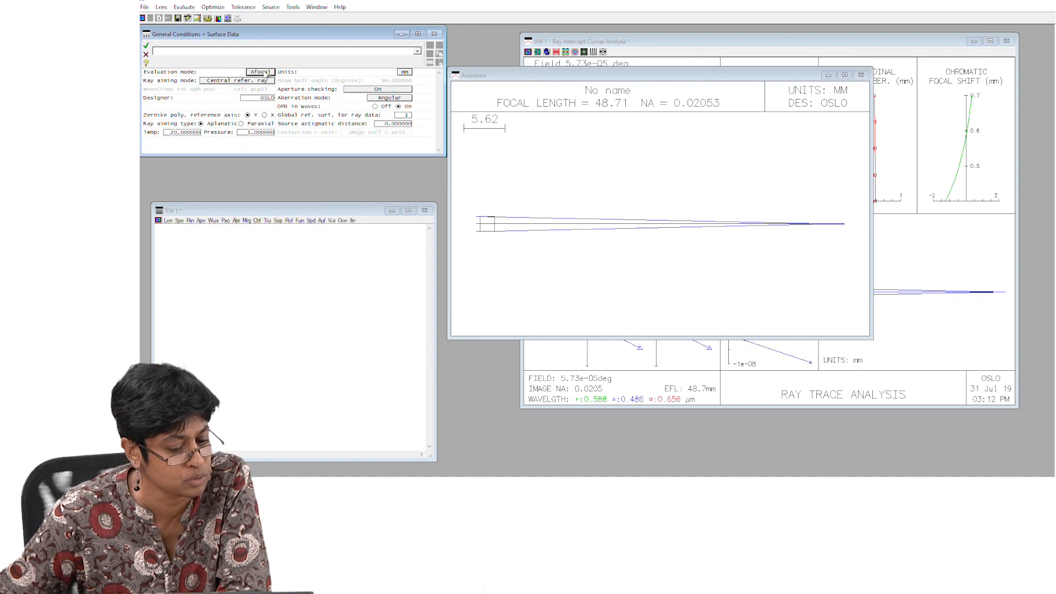
click(267, 73)
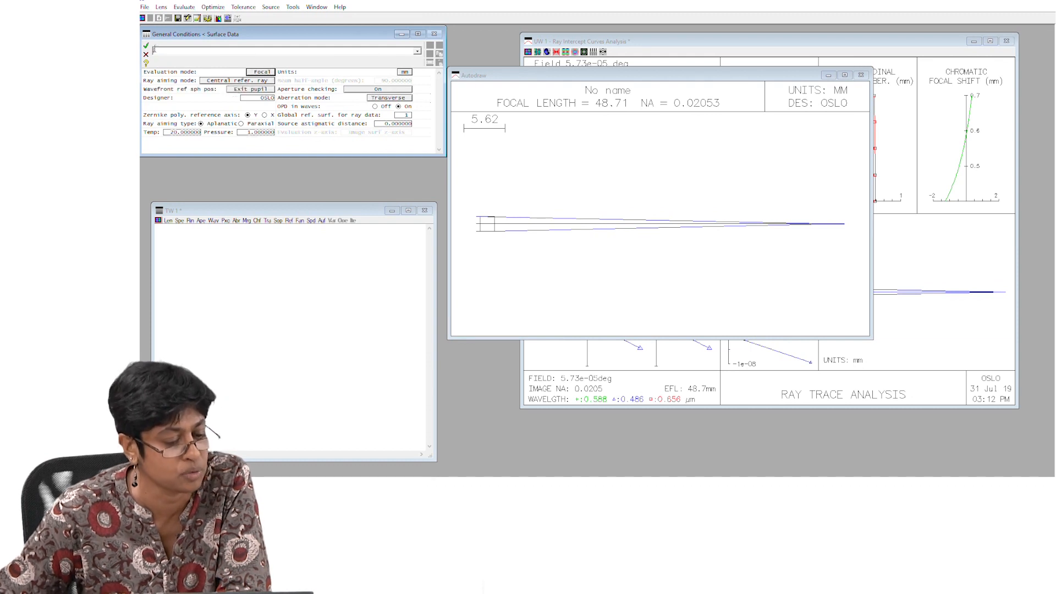
click(146, 46)
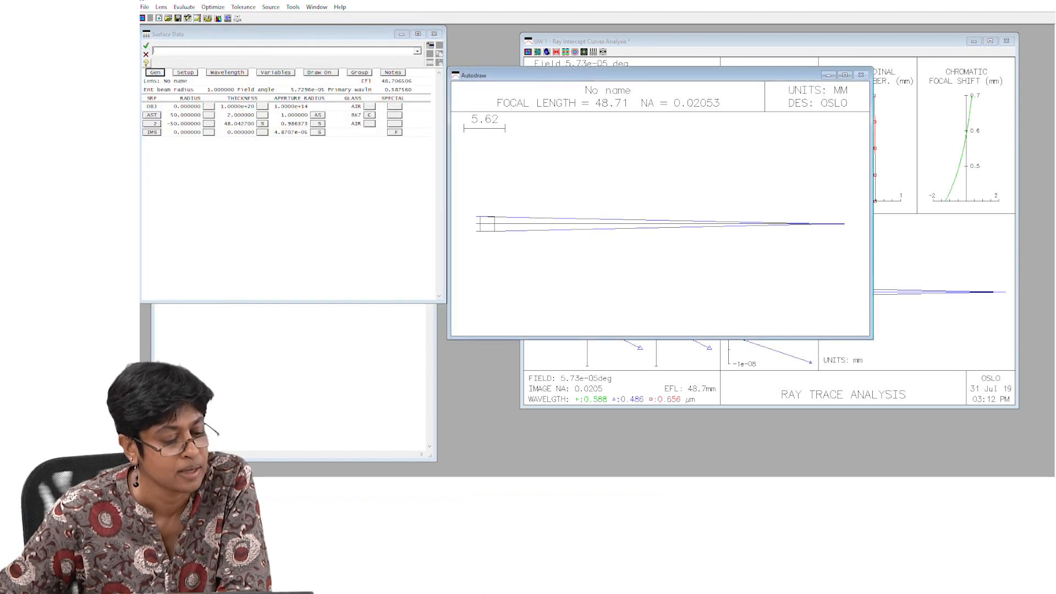
Name the lens "First Class" in the surface data
click(176, 81)
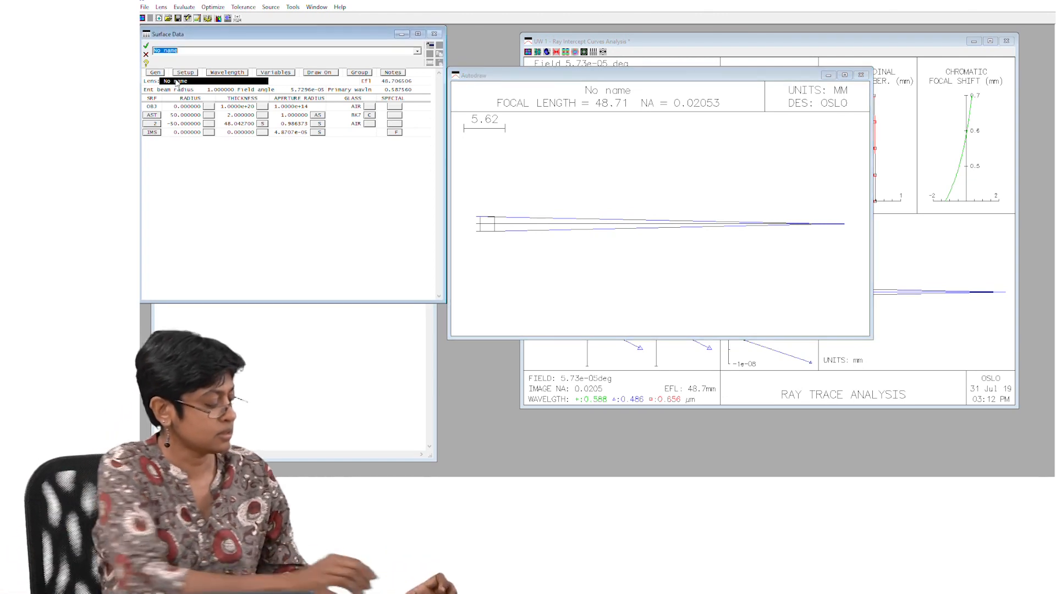
text(Dirst )
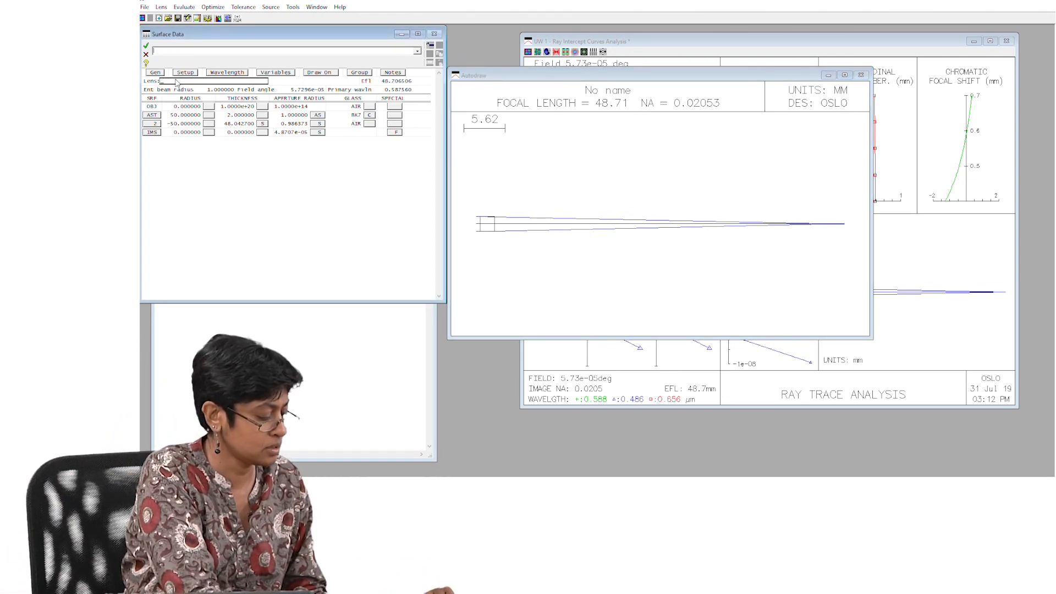
text(Class)
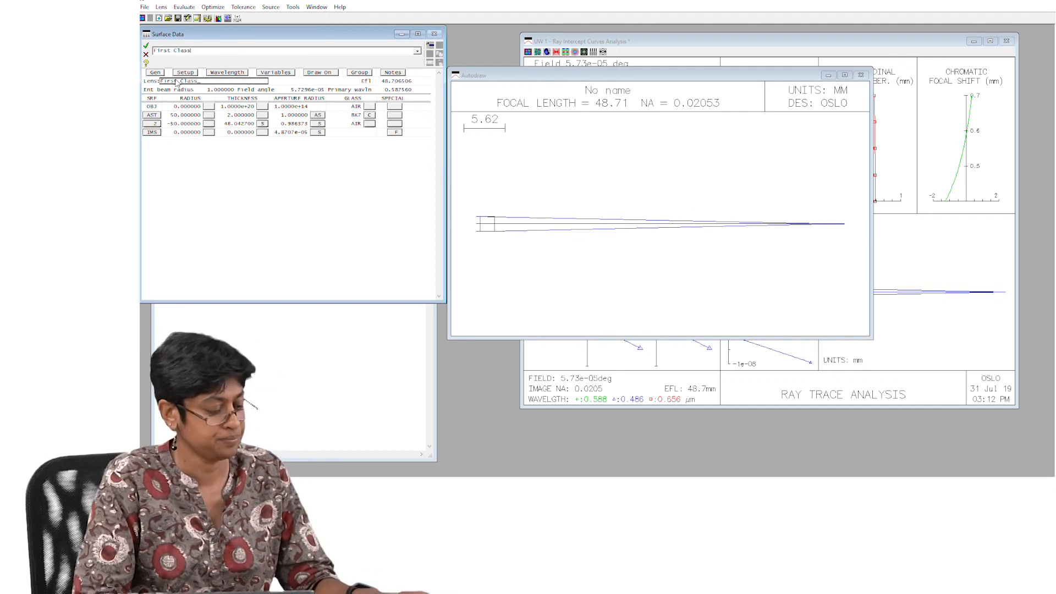
key(Return)
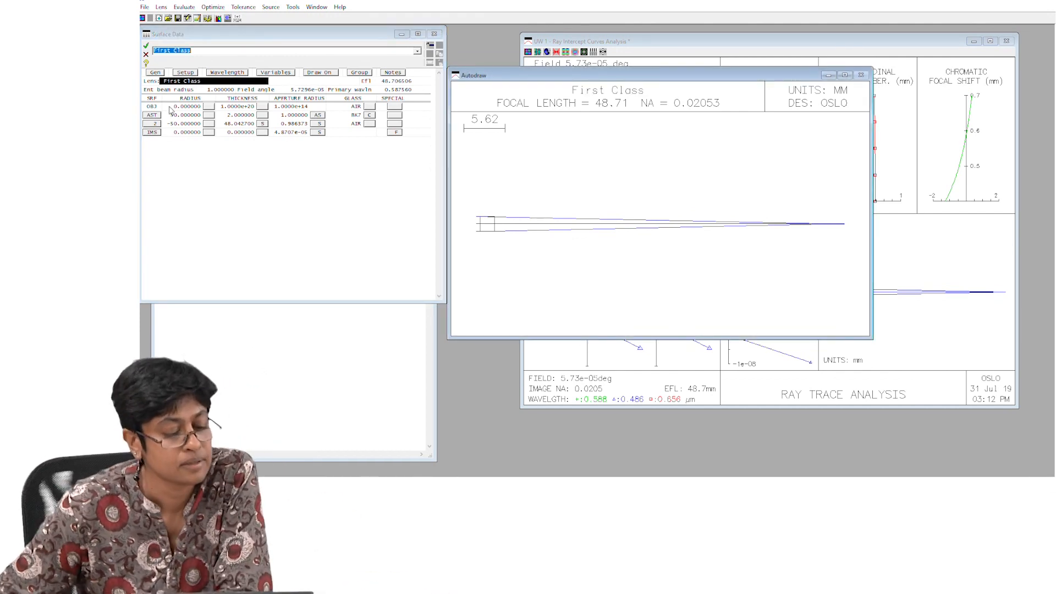
Set the radius of curvature of surface 2 to -100
click(216, 91)
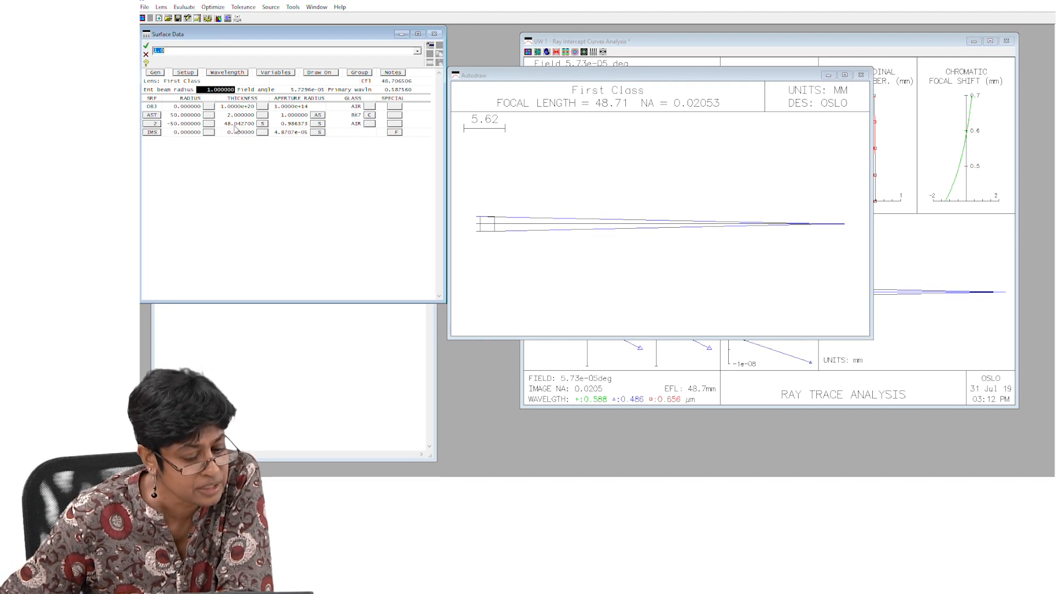
click(195, 126)
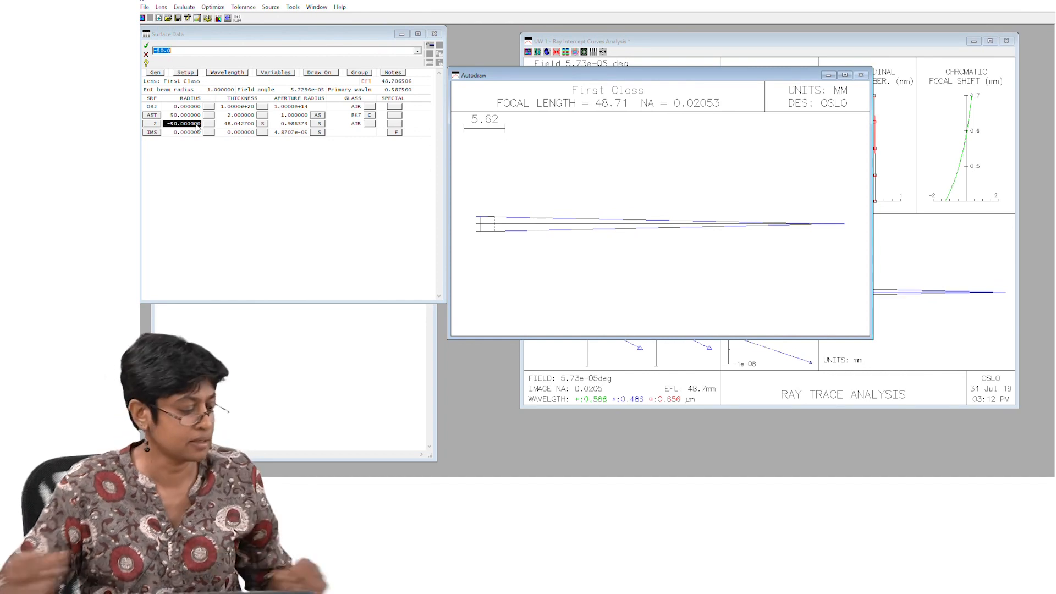
text(-100)
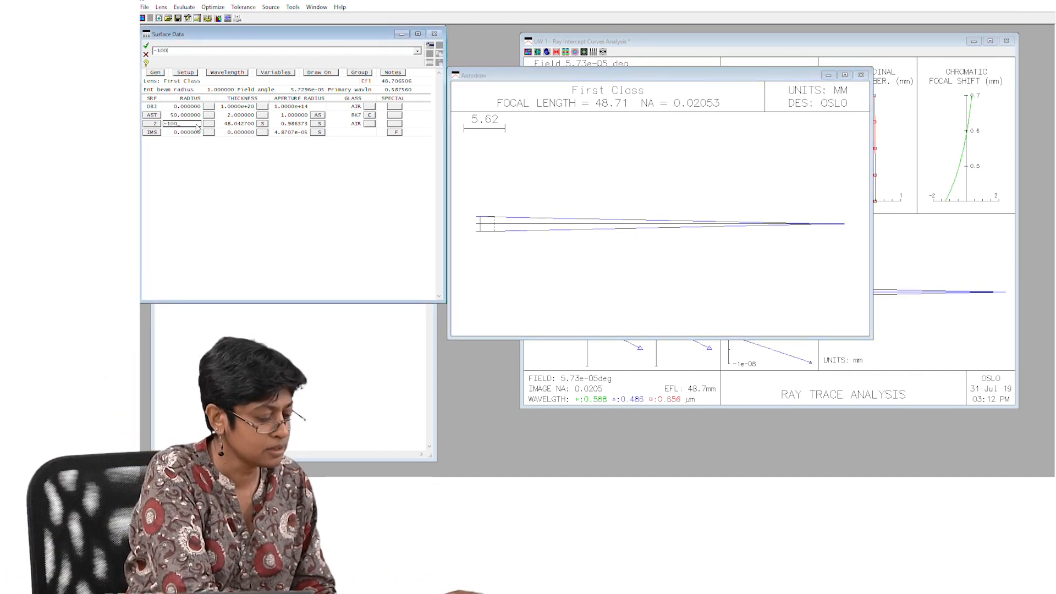
key(Return)
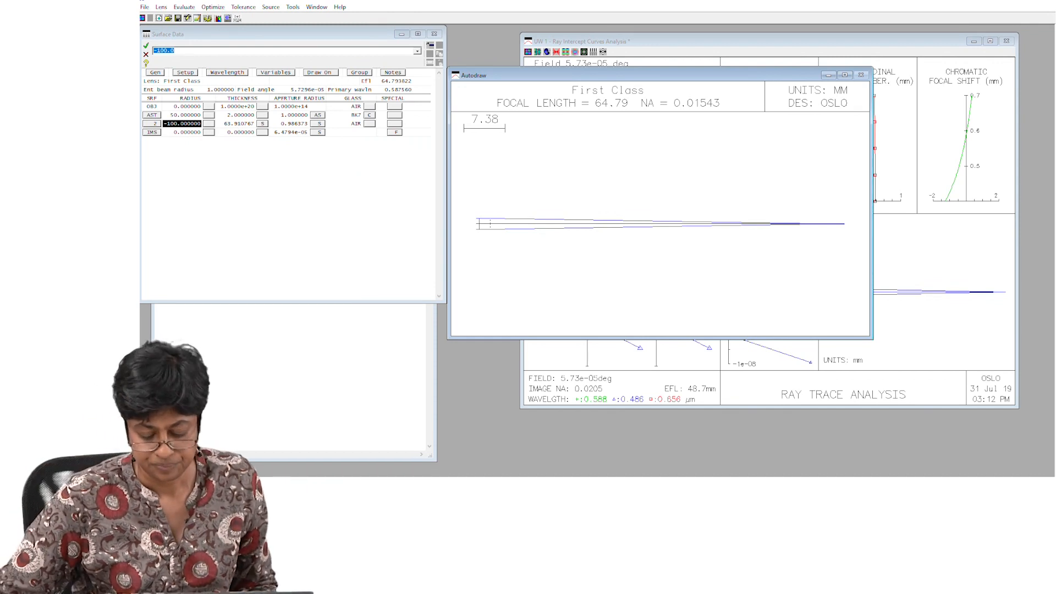
Switch to the PowerPoint presentation and show the "Graphics Window" slide after the surface data slide
key(alt+Tab)
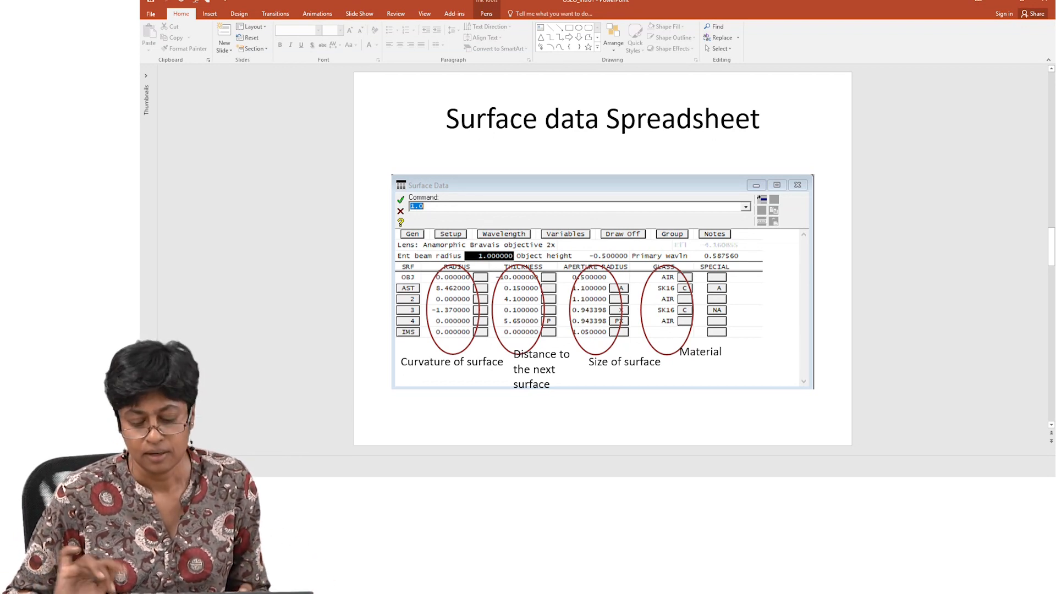
key(Page_Down)
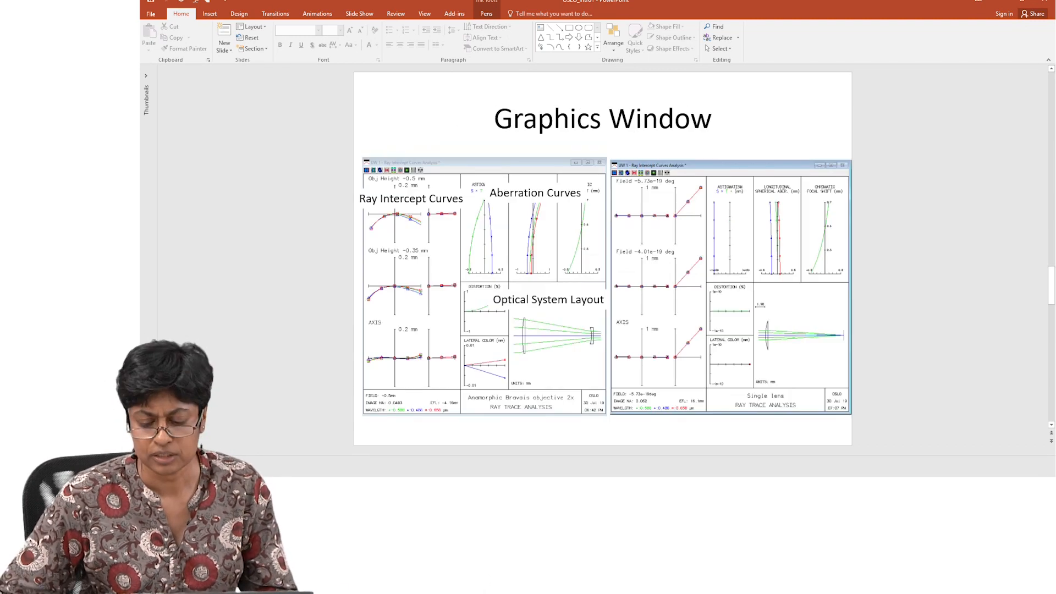